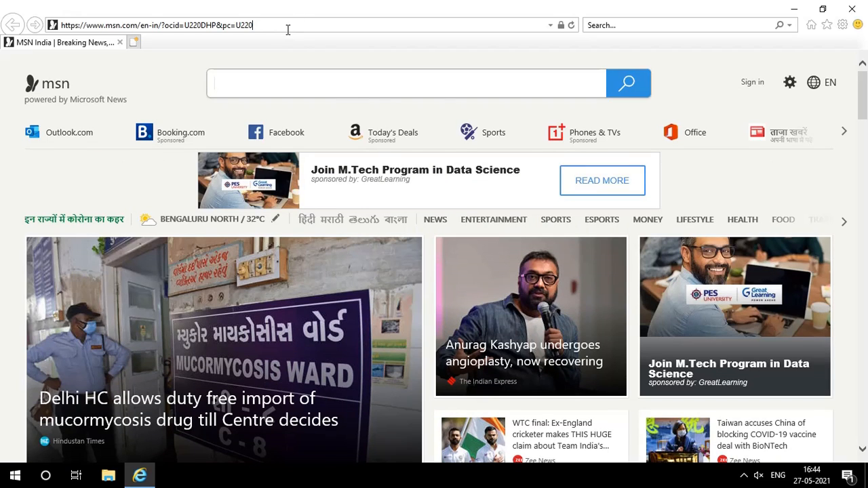
Replace the current web address with eproc.karnataka.gov.in/ and load the eProcurement portal
left_click(288, 30)
key("BackSpace")
key("BackSpace")
key("BackSpace")
key("BackSpace")
key("BackSpace")
key("BackSpace")
key("BackSpace")
key("BackSpace")
key("BackSpace")
key("BackSpace")
key("BackSpace")
key("BackSpace")
key("BackSpace")
key("BackSpace")
key("BackSpace")
key("BackSpace")
key("BackSpace")
key("BackSpace")
key("BackSpace")
key("BackSpace")
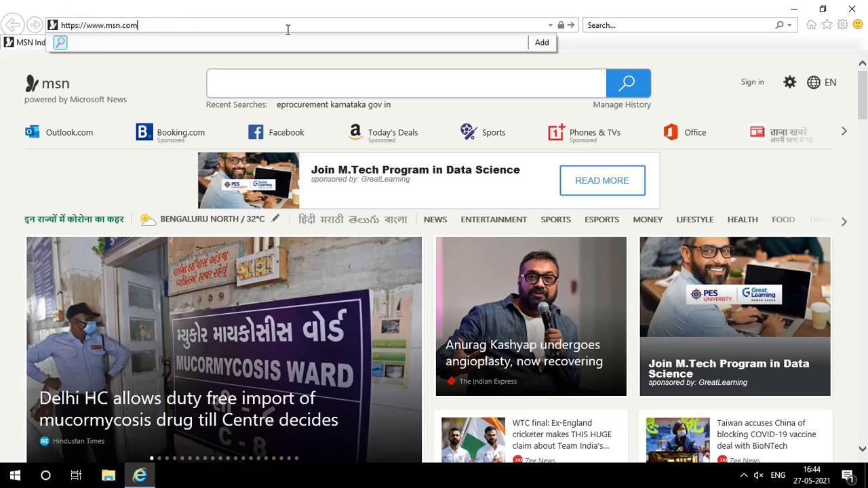
key("BackSpace")
key("BackSpace")
key("BackSpace")
key("BackSpace")
type("eproc.karnataka.gov.in/")
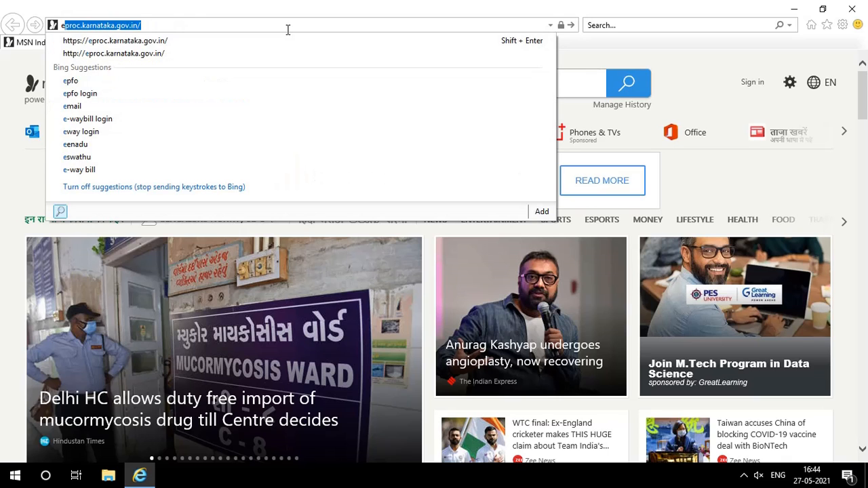
key("Return")
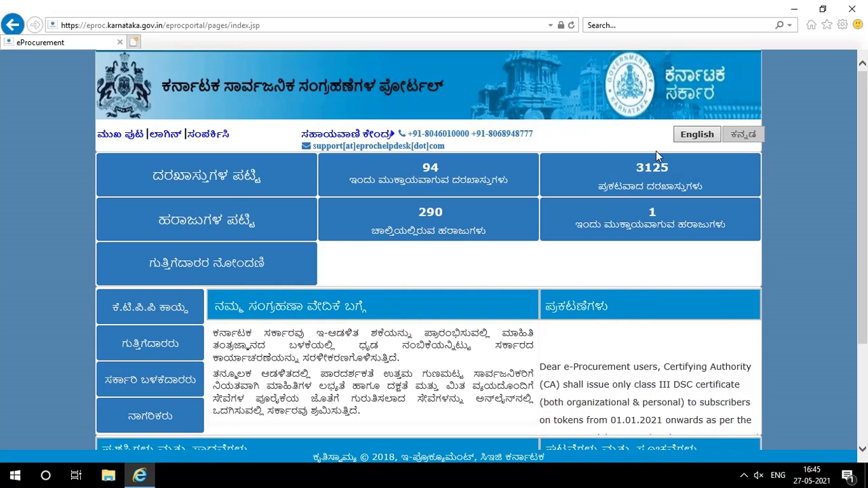
Open the contractor registration from the portal home page and agree to its terms and conditions
scroll(864, 378, "down", 2)
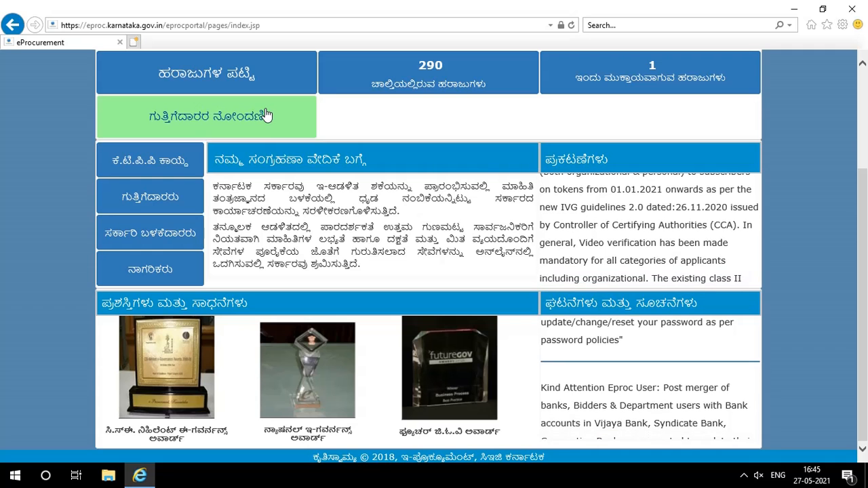
left_click(264, 117)
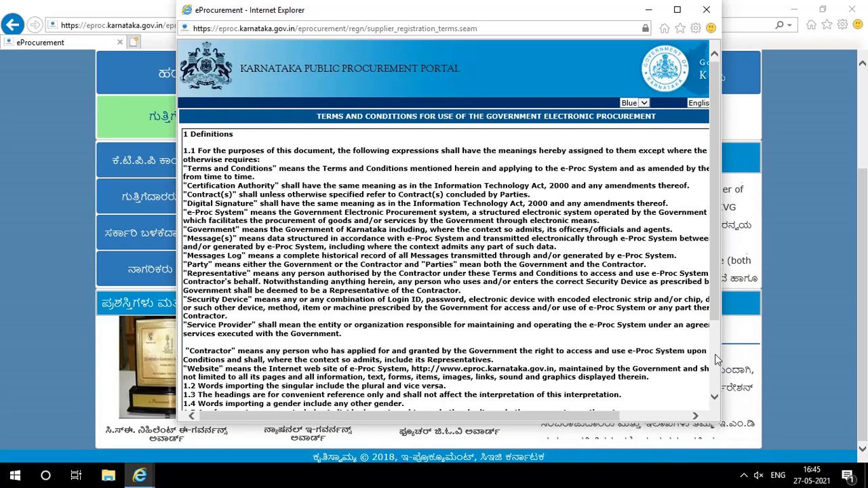
scroll(533, 270, "down", 3)
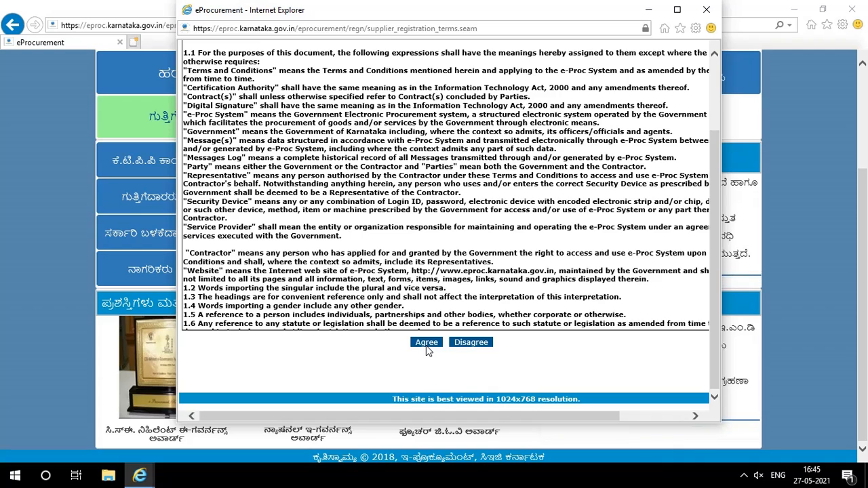
left_click(426, 343)
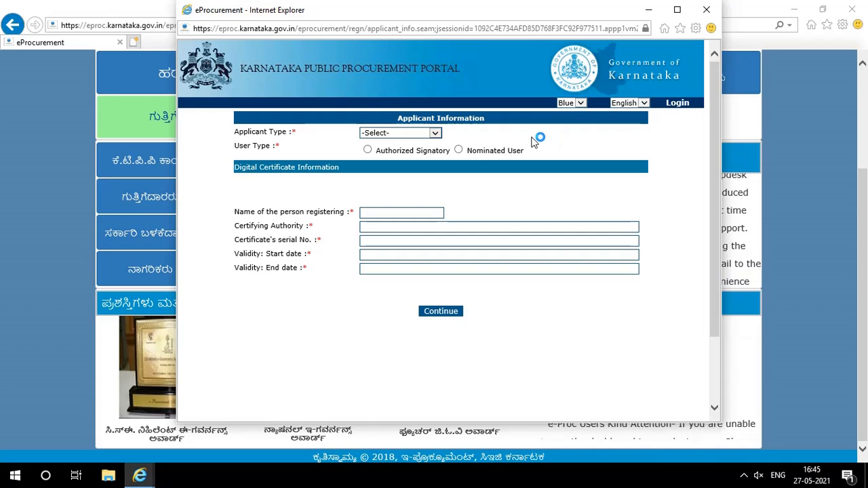
Set the applicant type to SOLE PROPRIETOR and the user type to Authorized Signatory, continuing past the security warning
left_click(433, 133)
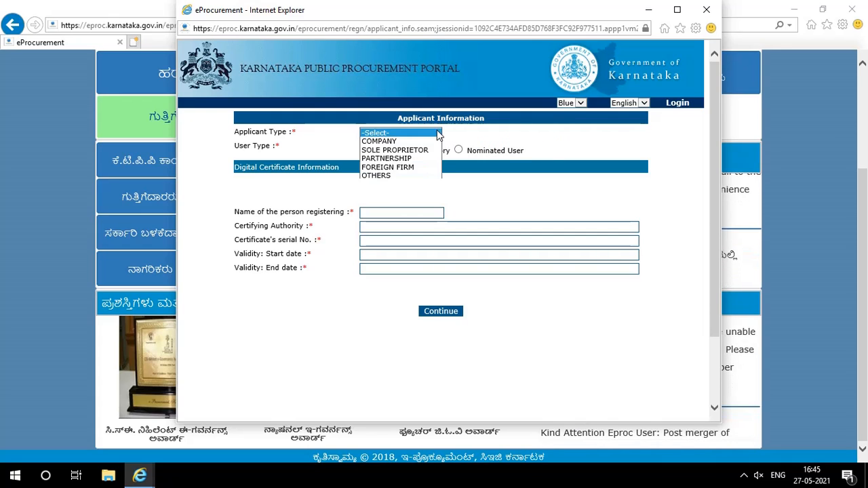
left_click(399, 149)
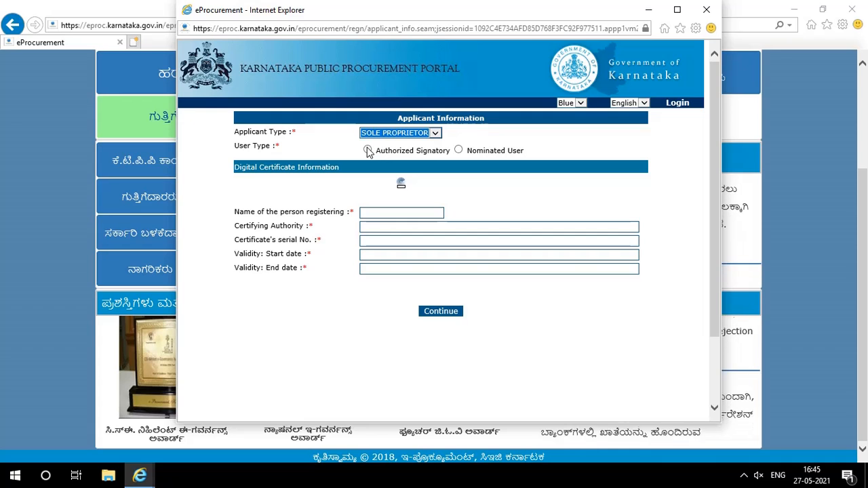
left_click(367, 150)
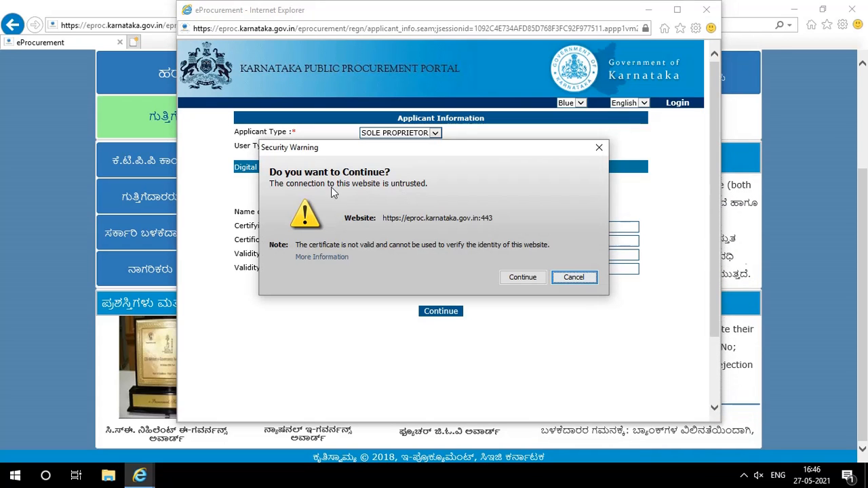
left_click(513, 278)
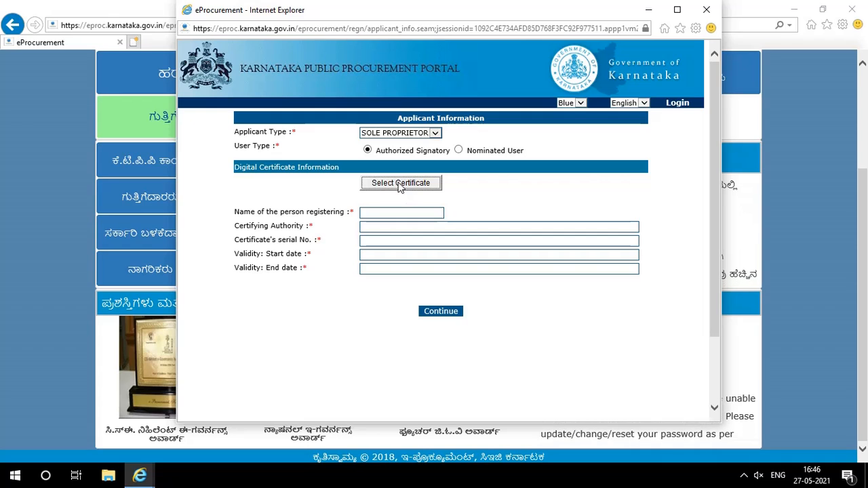
Select the listed digital certificate, verify it with the token's user PIN, and continue to the company information
left_click(400, 183)
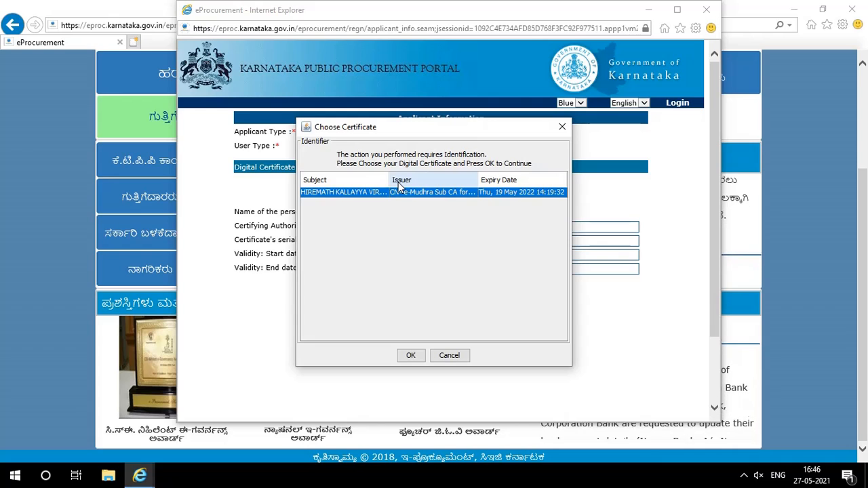
left_click(411, 356)
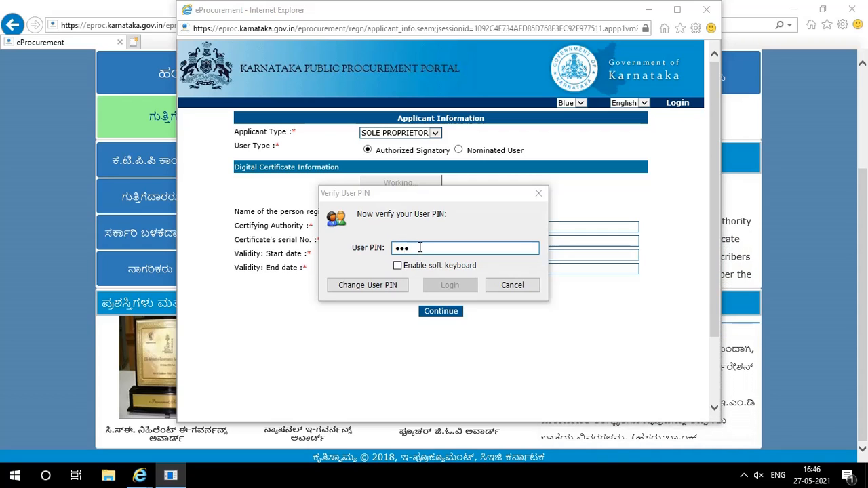
key("BackSpace")
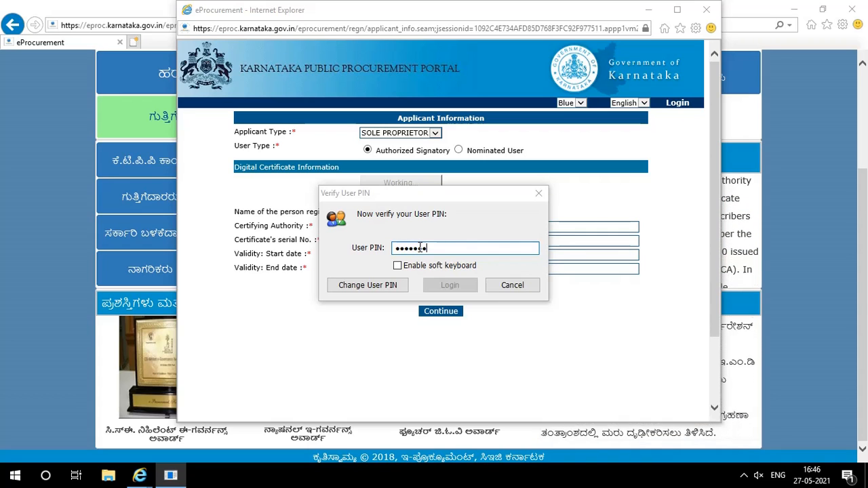
type("•")
key("Return")
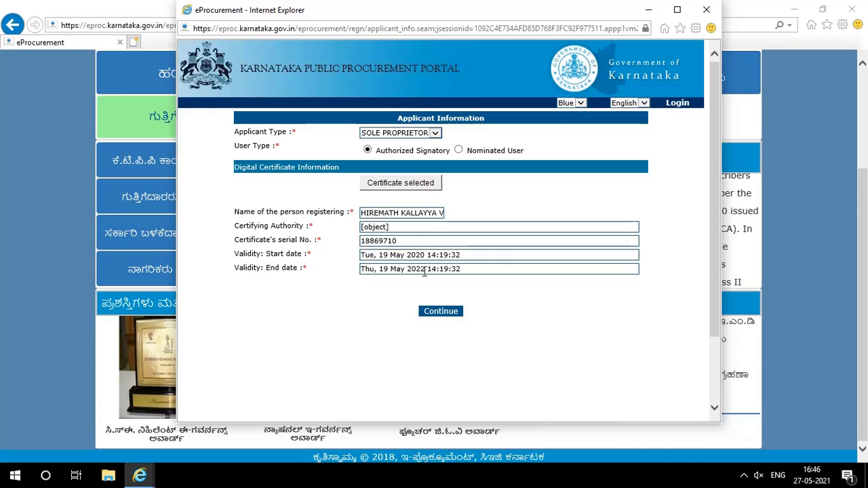
left_click(442, 311)
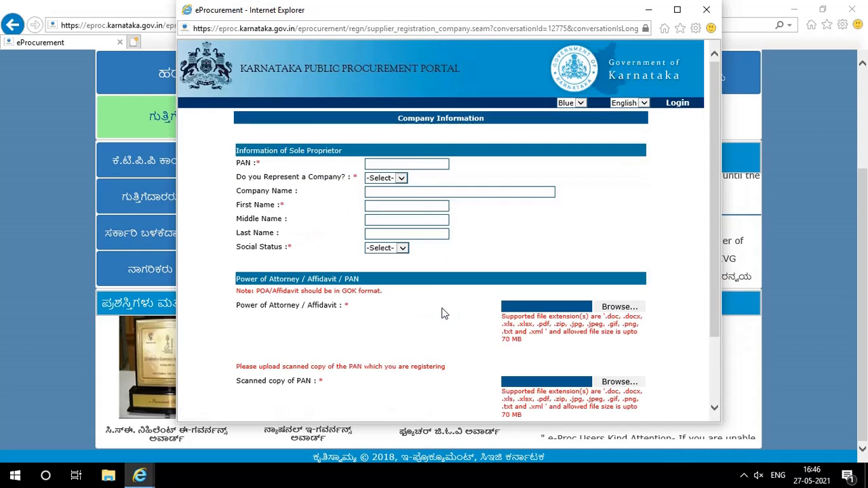
Fill in the sole proprietor's PAN with the first saved entry and answer No to representing a company
left_click(404, 163)
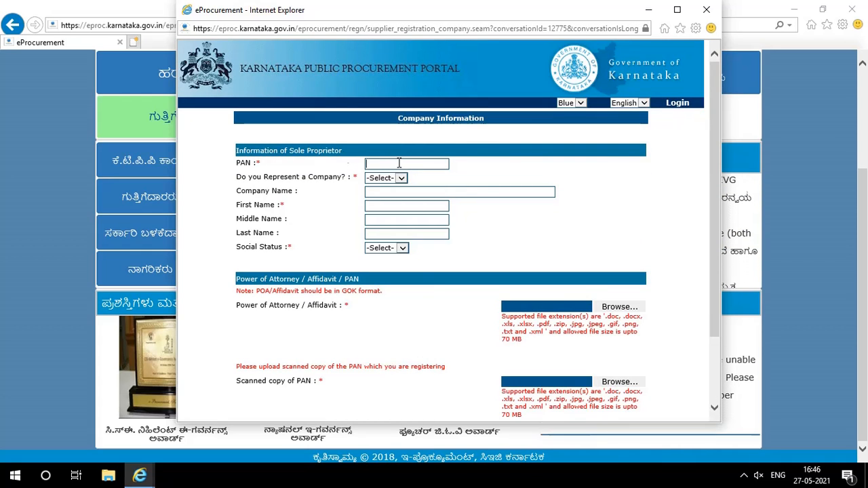
left_click(380, 162)
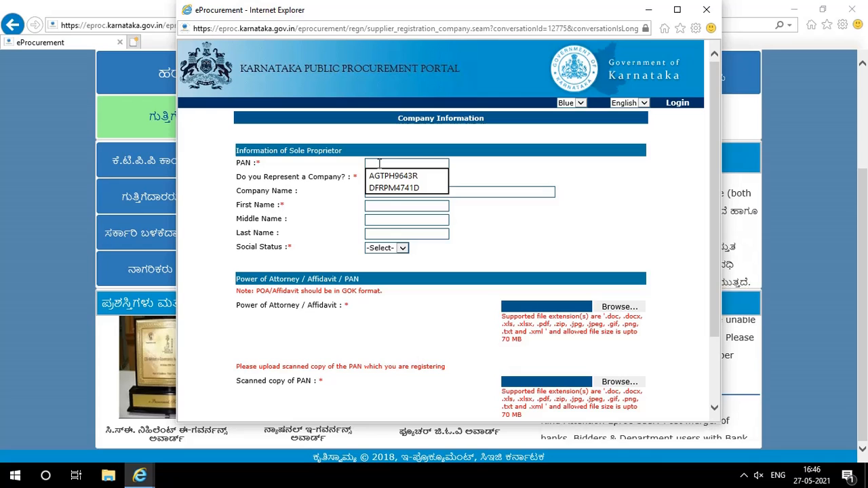
left_click(382, 177)
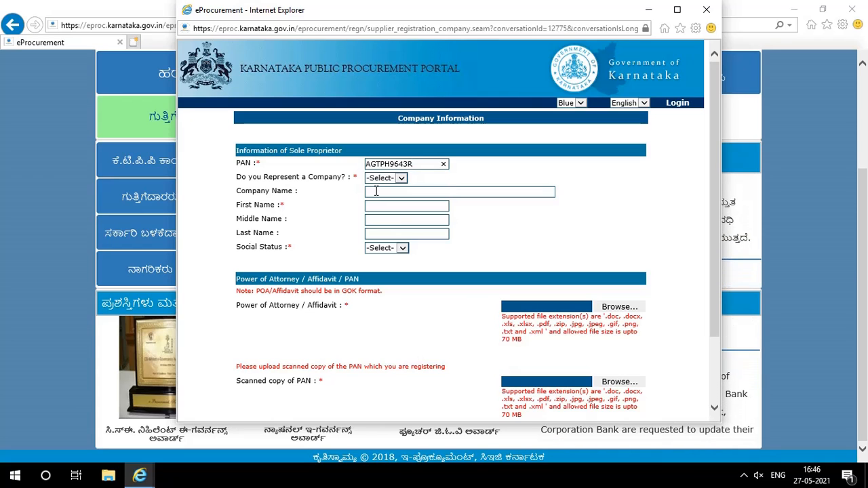
left_click(382, 180)
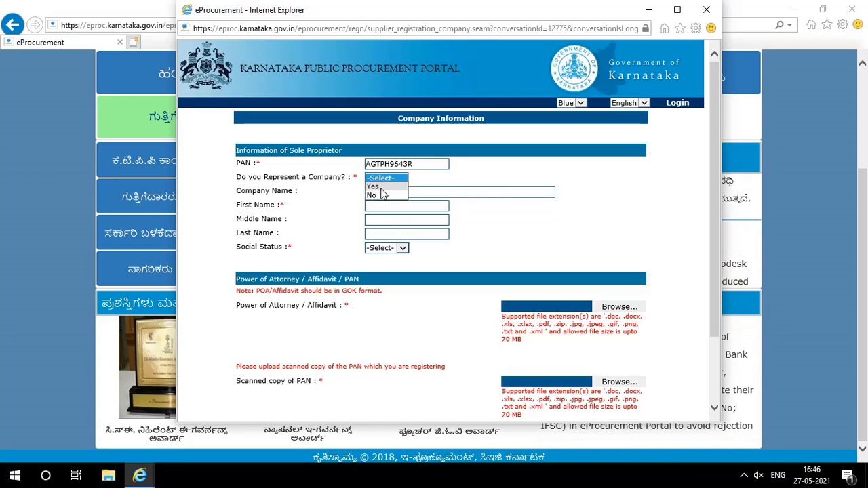
left_click(382, 195)
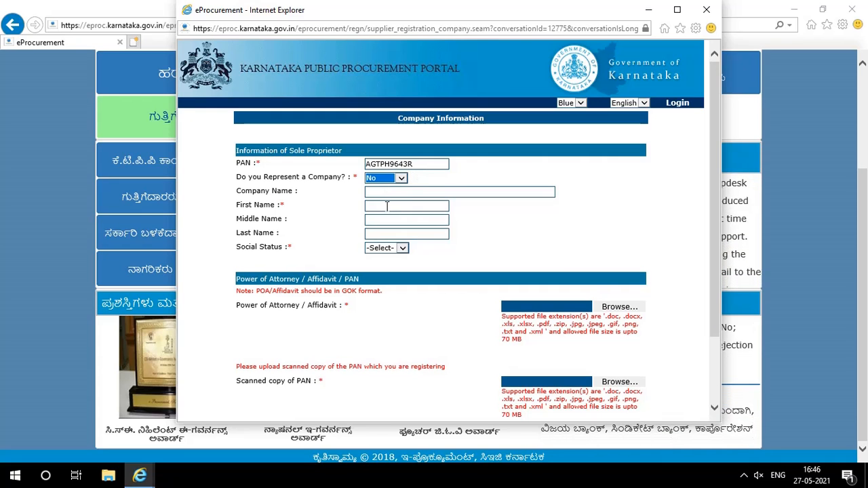
Enter the sole proprietor's first, middle and last names and set the social status to OTHERS
type("s")
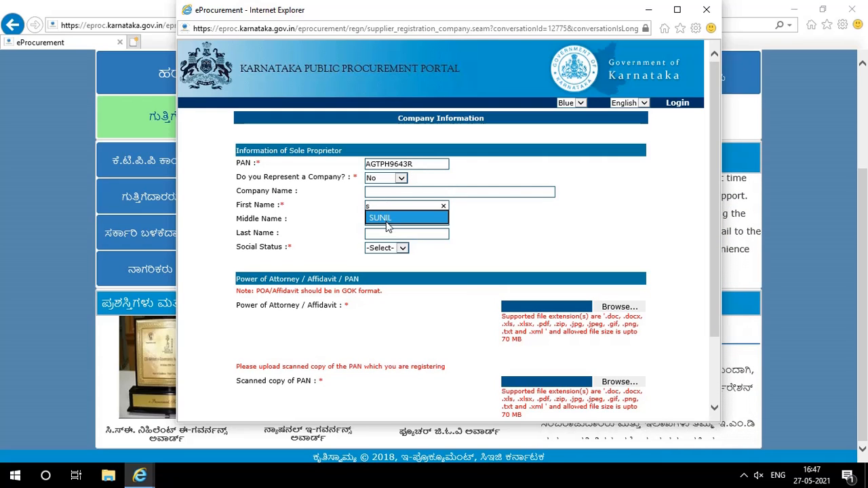
left_click(388, 218)
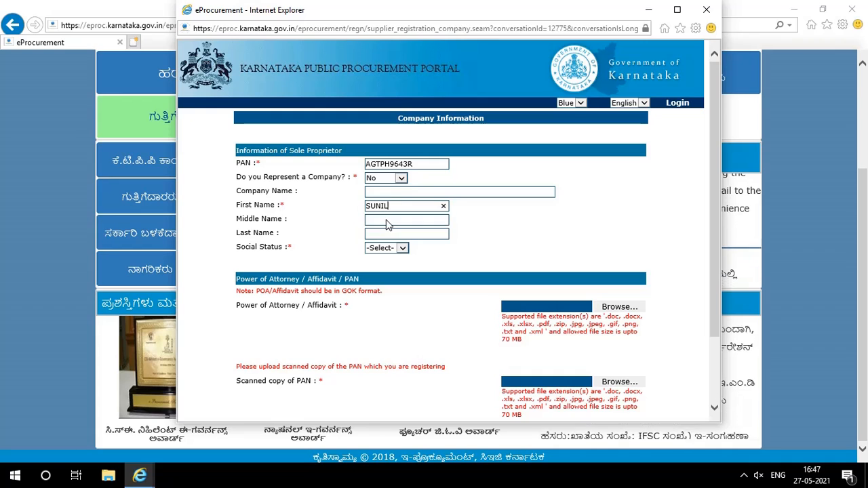
left_click(386, 220)
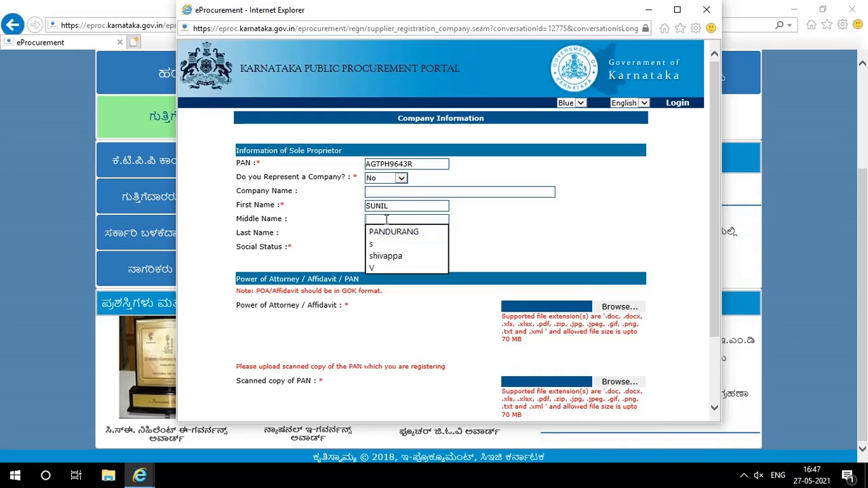
left_click(385, 256)
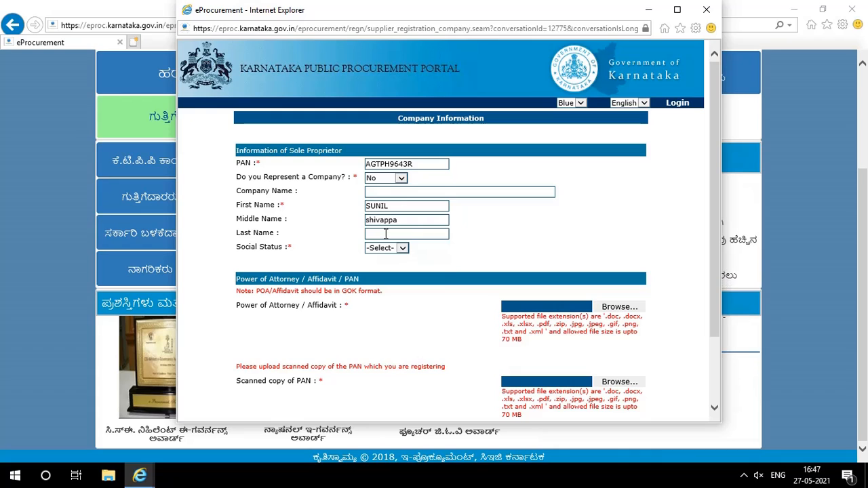
left_click(386, 234)
type("k")
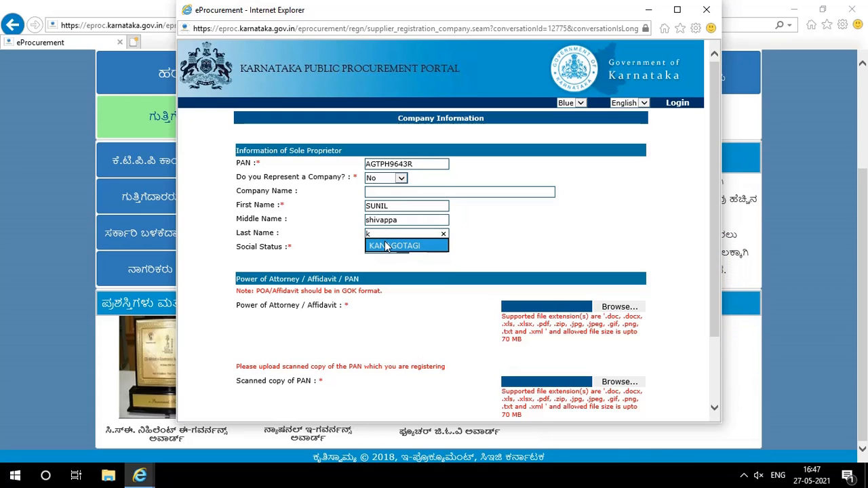
left_click(387, 246)
left_click(383, 251)
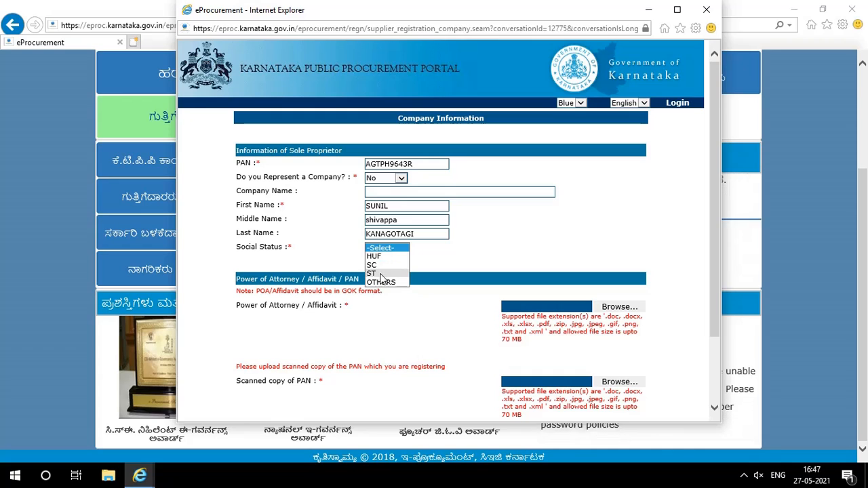
left_click(381, 282)
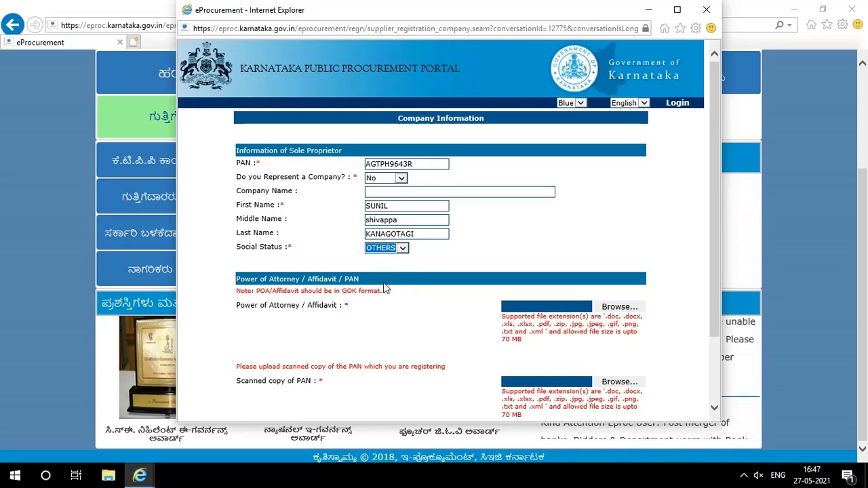
Attach the affidavit file and the PAN CARD file as the scanned PAN copy, and continue to the contact information
left_click(612, 309)
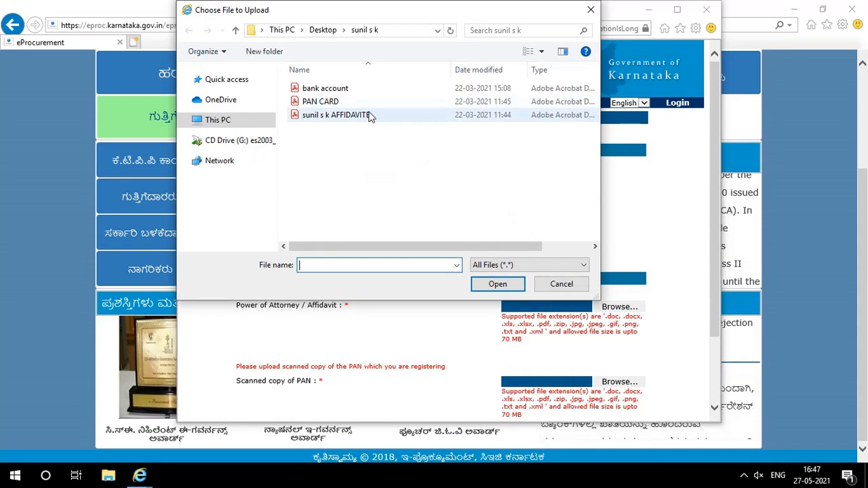
double_click(369, 115)
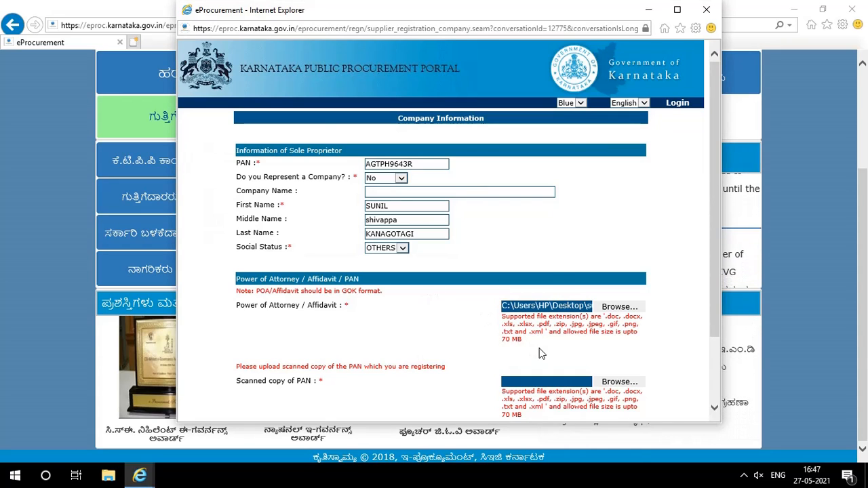
left_click(617, 383)
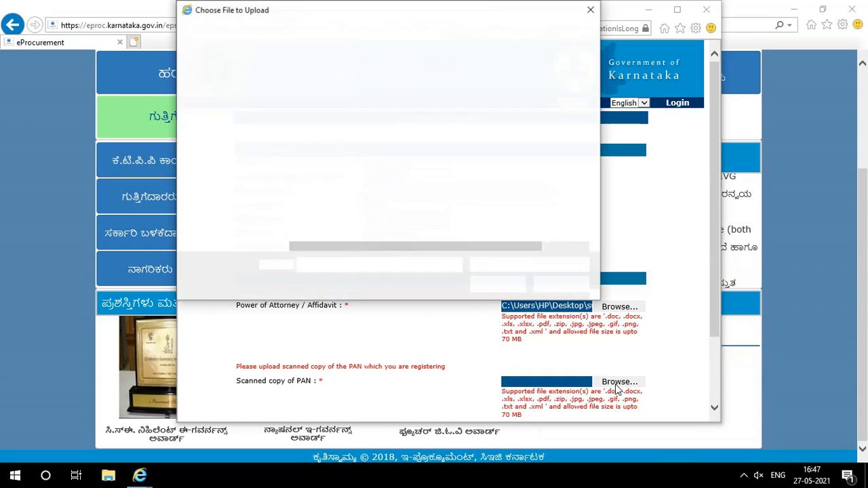
double_click(360, 103)
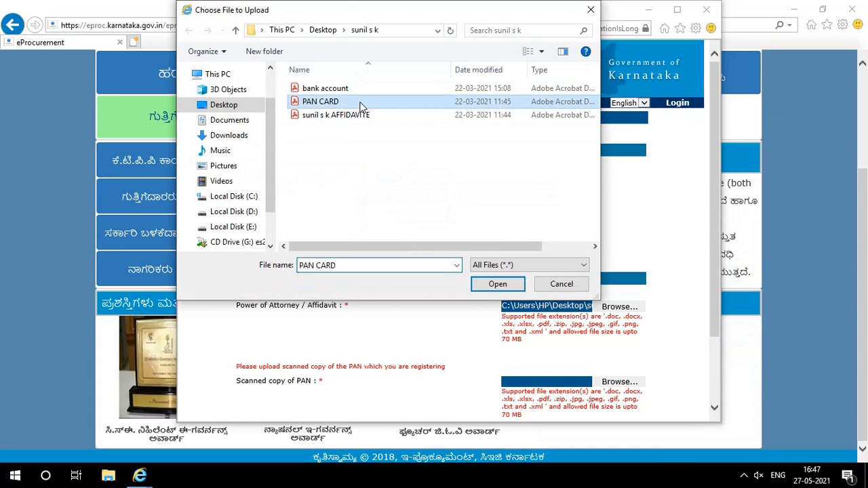
scroll(717, 388, "down", 3)
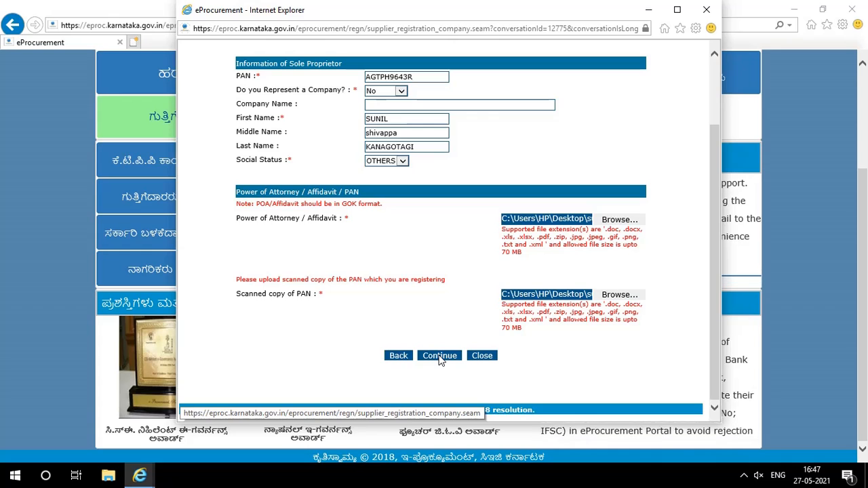
left_click(439, 357)
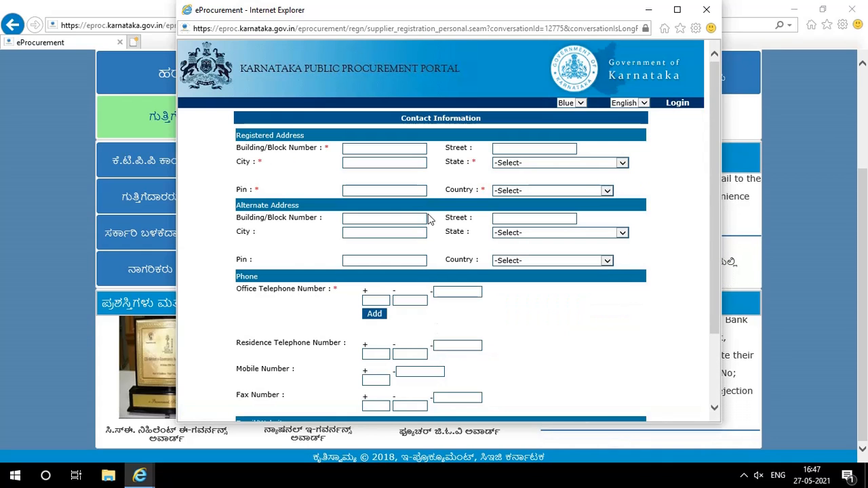
Fill in the registered address's building number, city and postal code, with Karnataka as the state and India as the country
left_click(355, 151)
type("0")
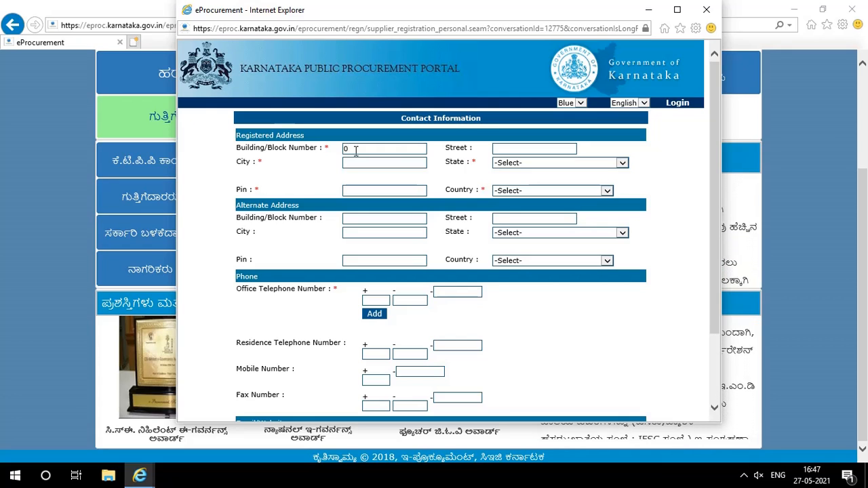
key("Tab")
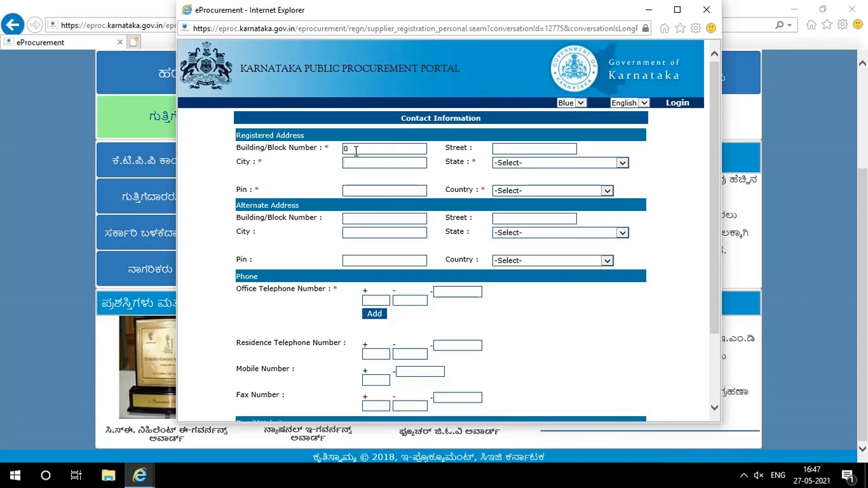
key("Tab")
type("h")
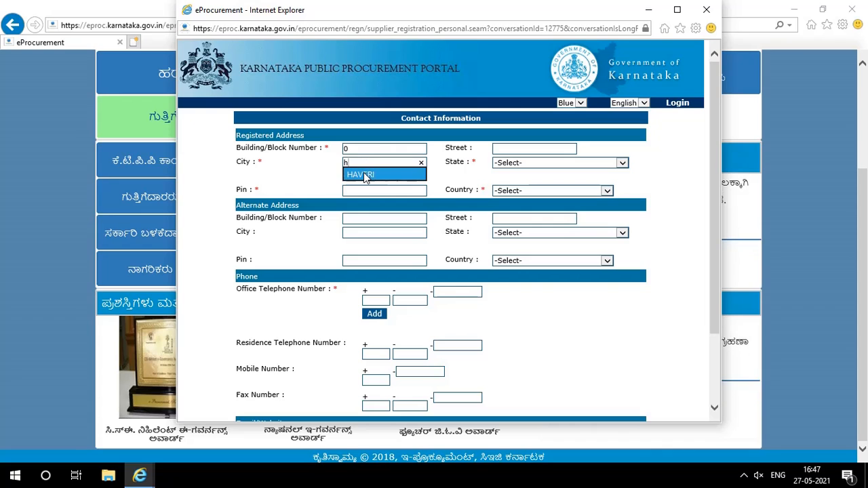
left_click(364, 175)
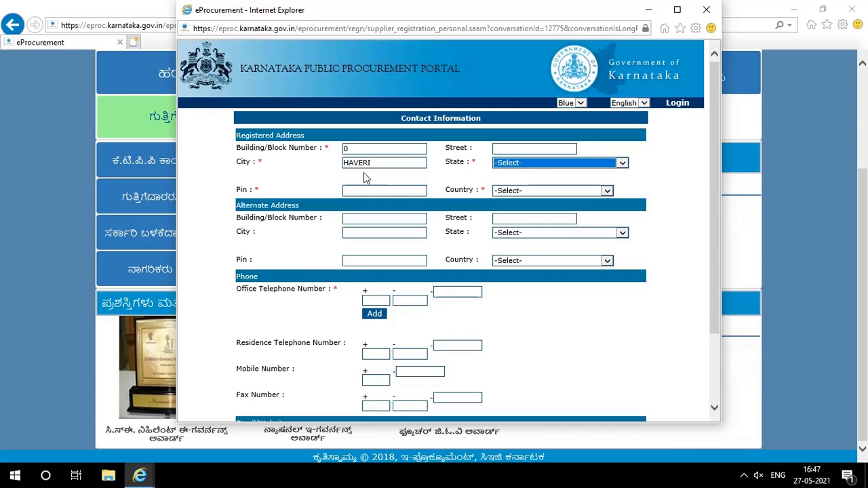
key("Tab")
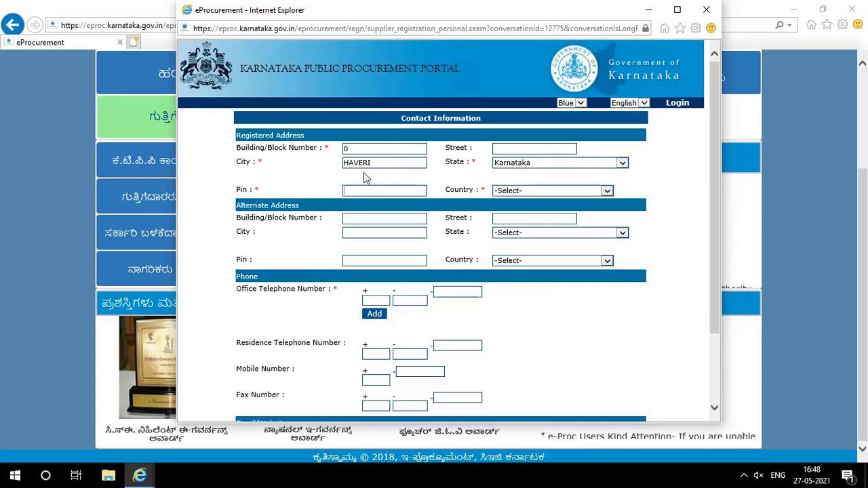
type("5")
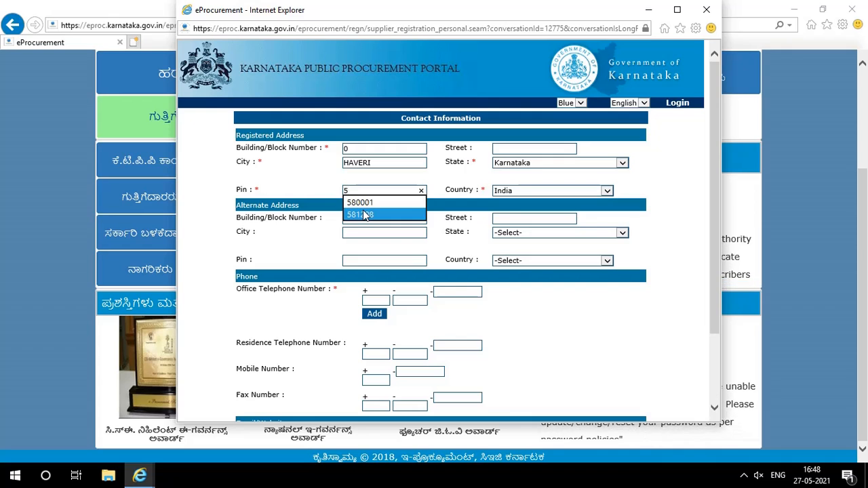
left_click(364, 215)
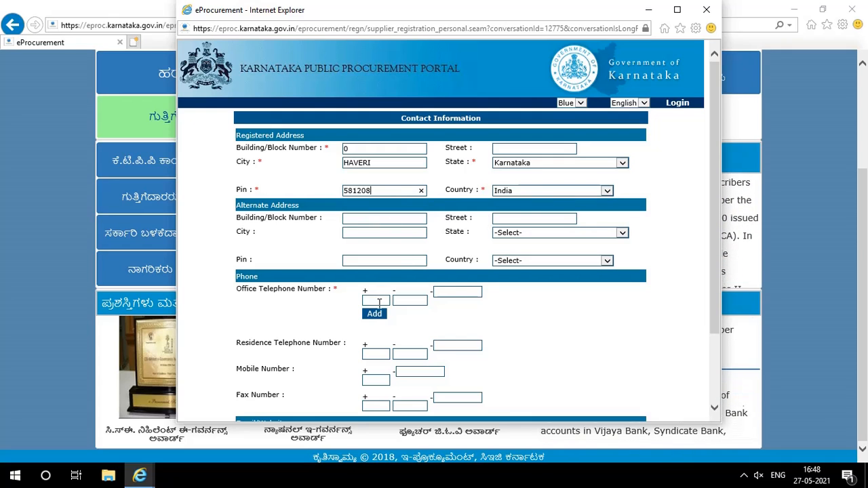
Fill in all three parts of the office telephone number with the saved entries
type("0")
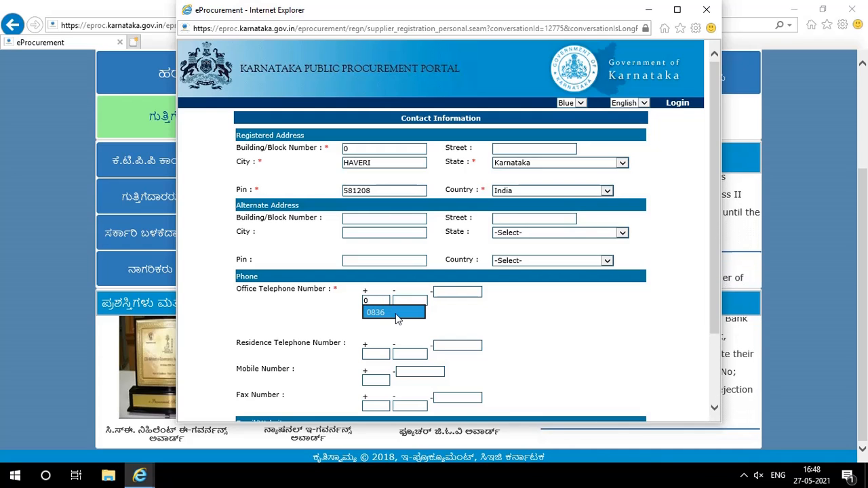
left_click(398, 314)
left_click(408, 303)
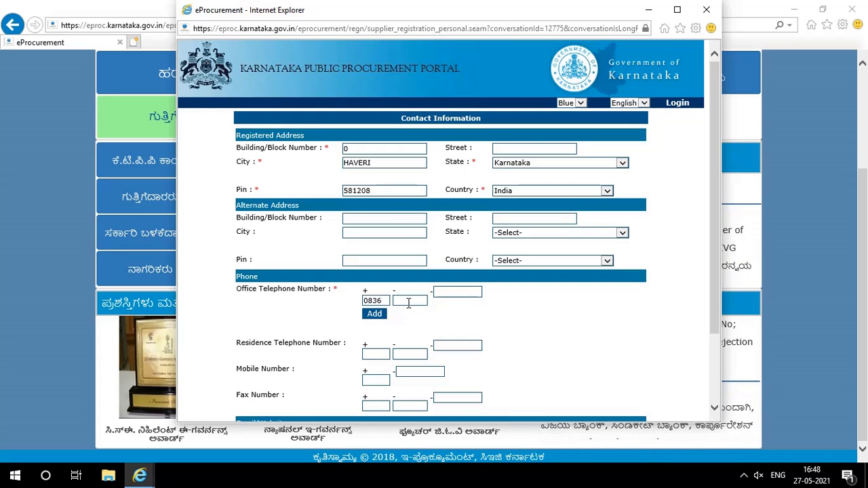
type("2")
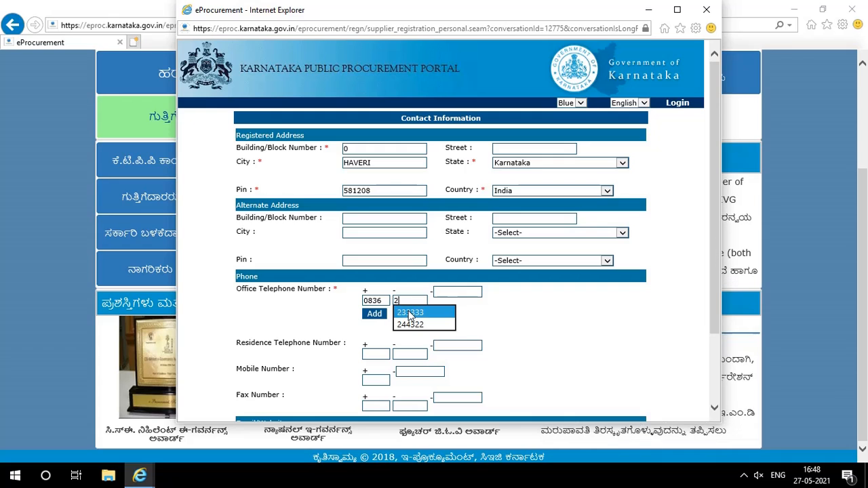
left_click(409, 314)
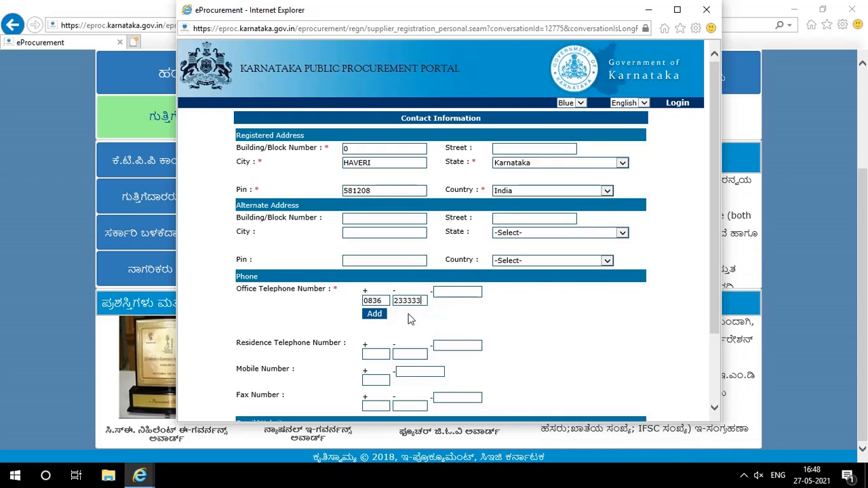
left_click(457, 290)
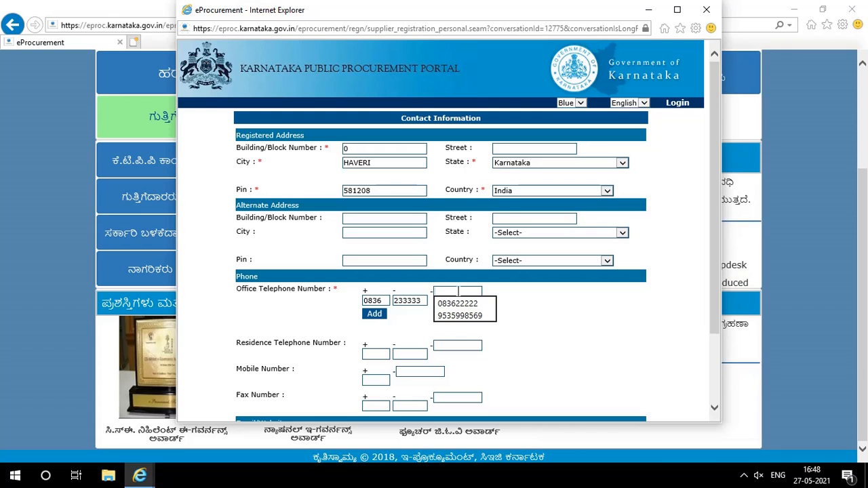
left_click(454, 317)
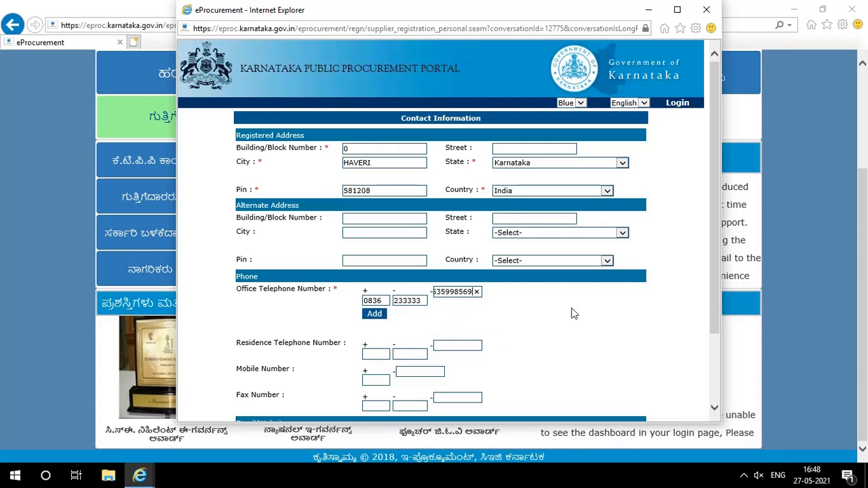
Enter the preferred and alternate e-mail addresses from the saved entries and continue to the business information
scroll(715, 365, "down", 2)
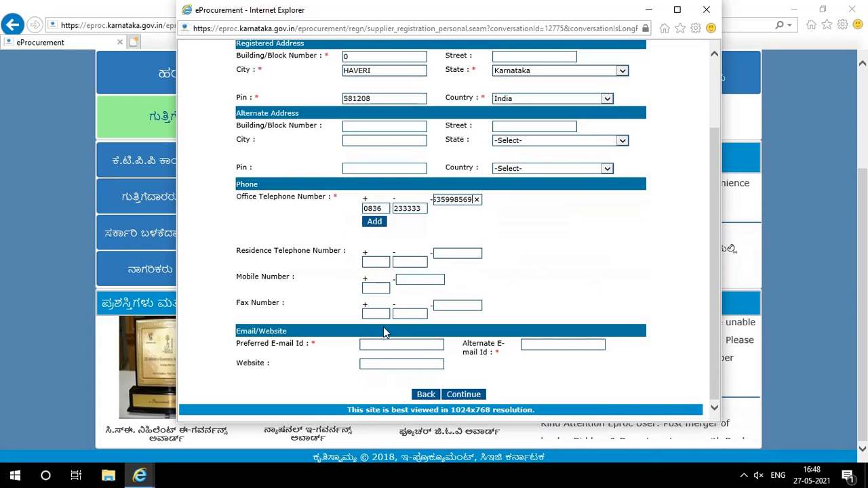
left_click(402, 342)
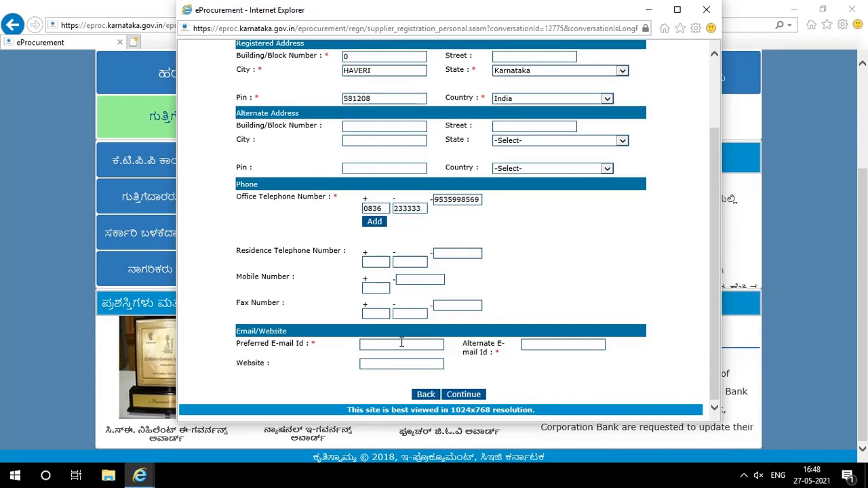
type("s")
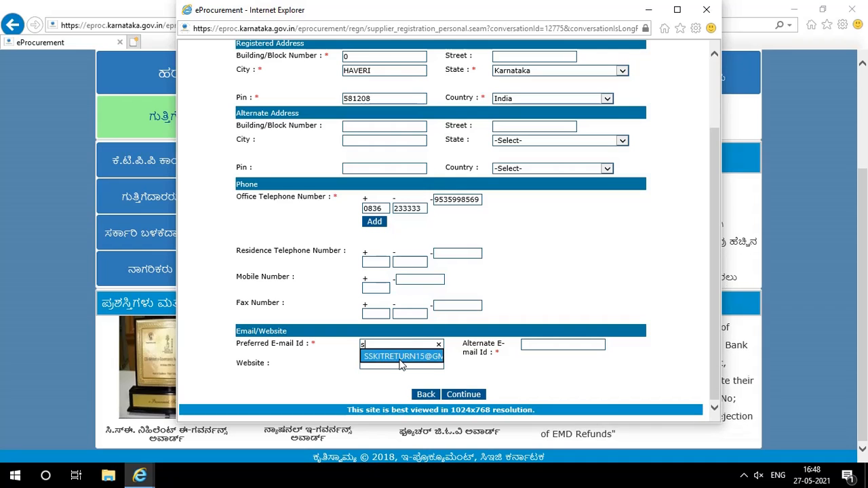
left_click(402, 358)
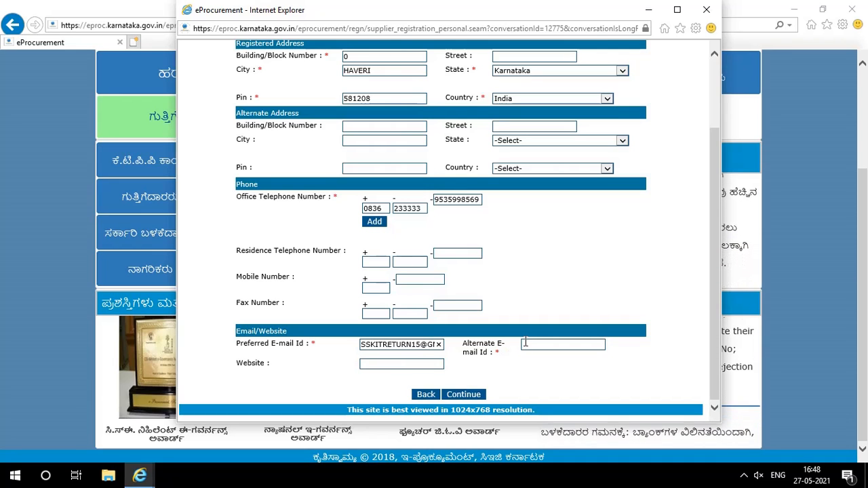
left_click(525, 344)
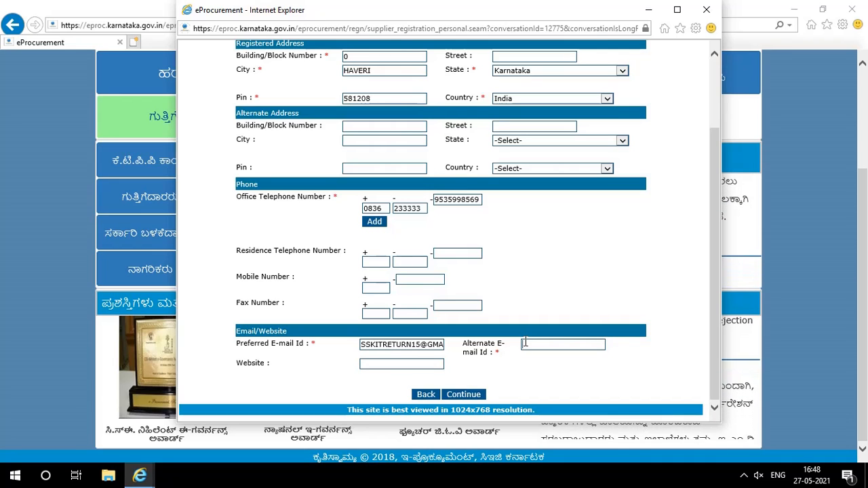
type("k")
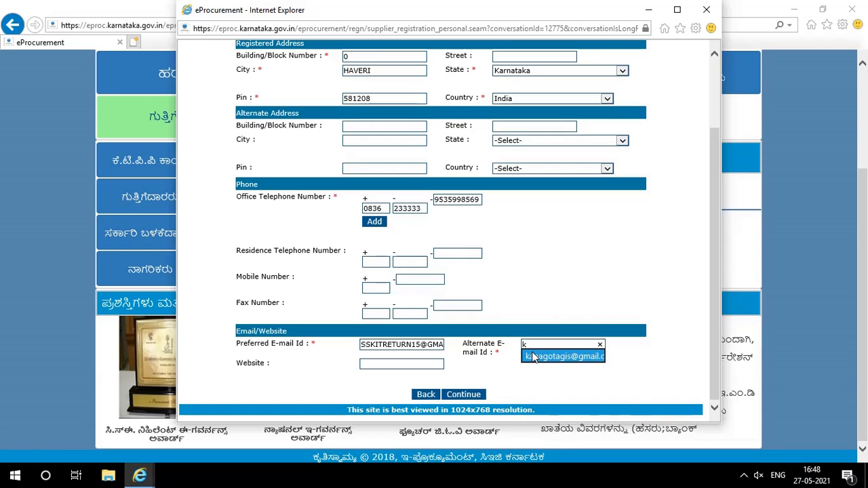
left_click(533, 357)
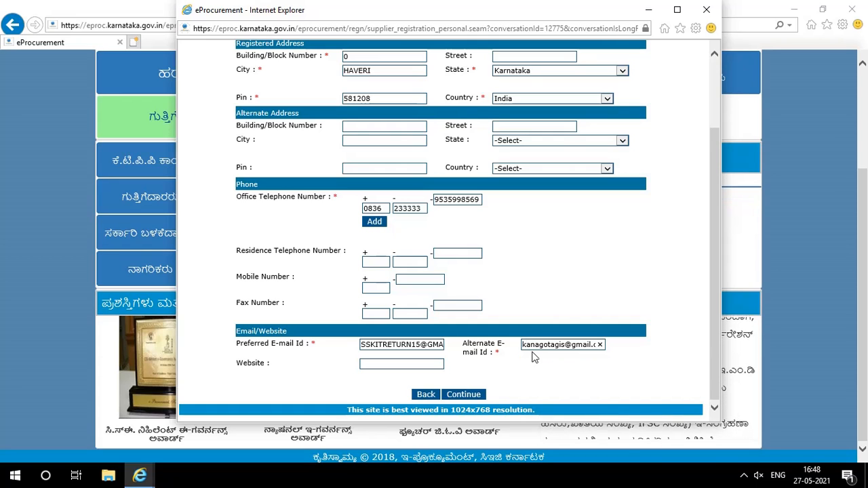
left_click(465, 395)
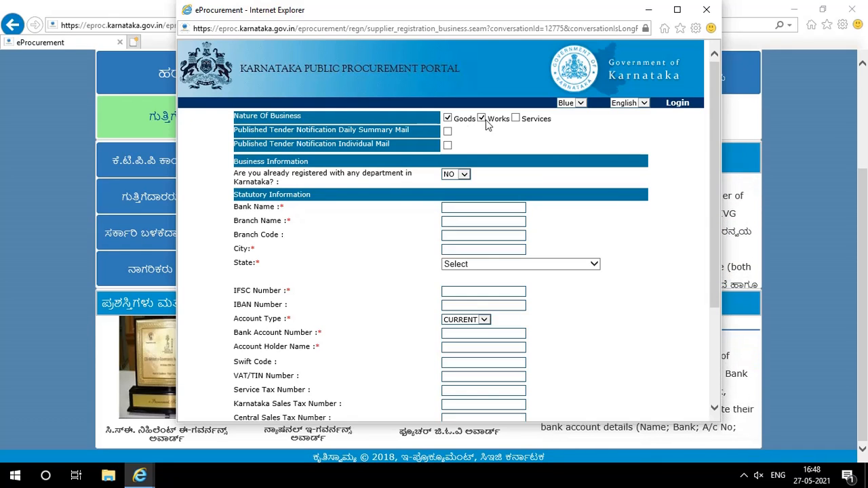
Select Services and both tender notification mails, and enter the bank details as union bank, branch line bazar, city DHARWAD, state Karnataka
left_click(516, 119)
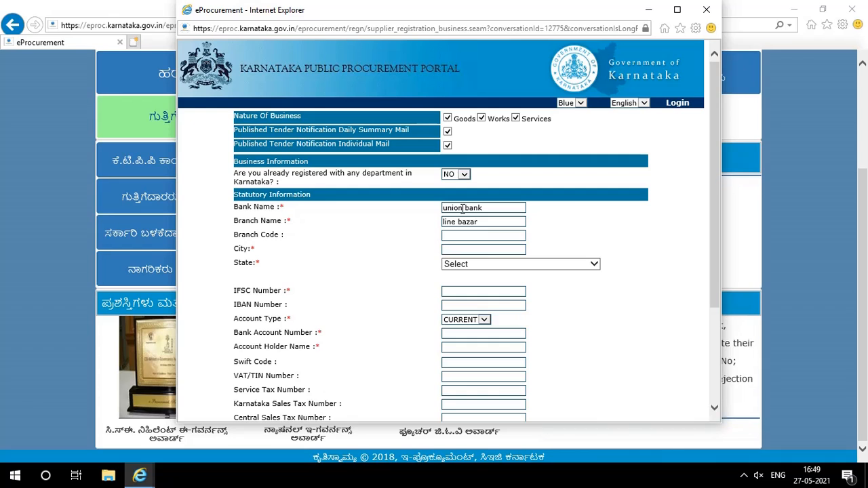
type("d")
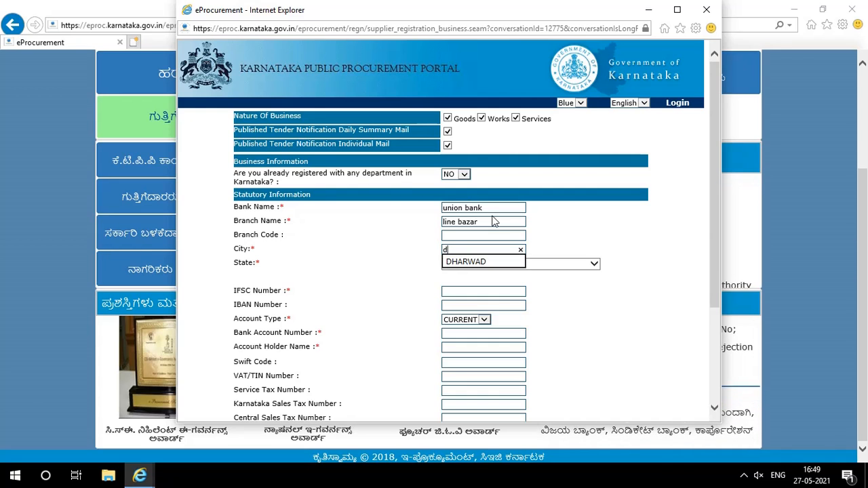
left_click(484, 263)
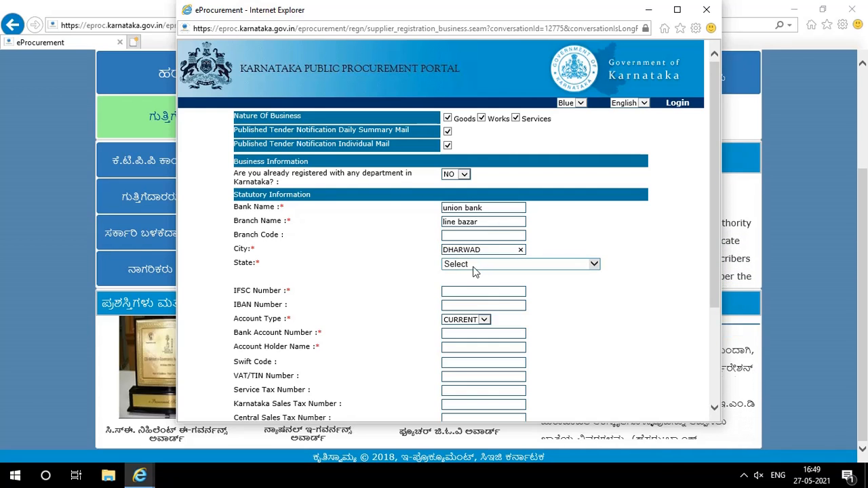
left_click(473, 269)
key("k")
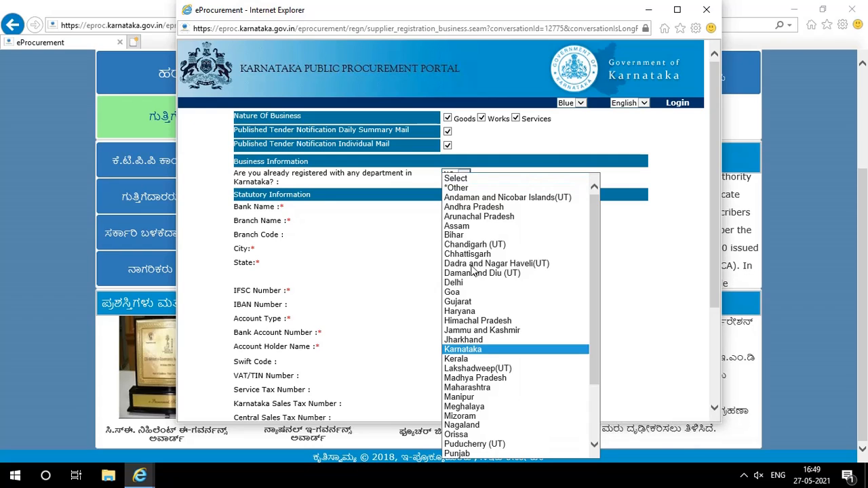
key("Return")
Set the IFSC number to IOBA0001771 and fill in the bank account number and account holder name with the saved entries
left_click(453, 295)
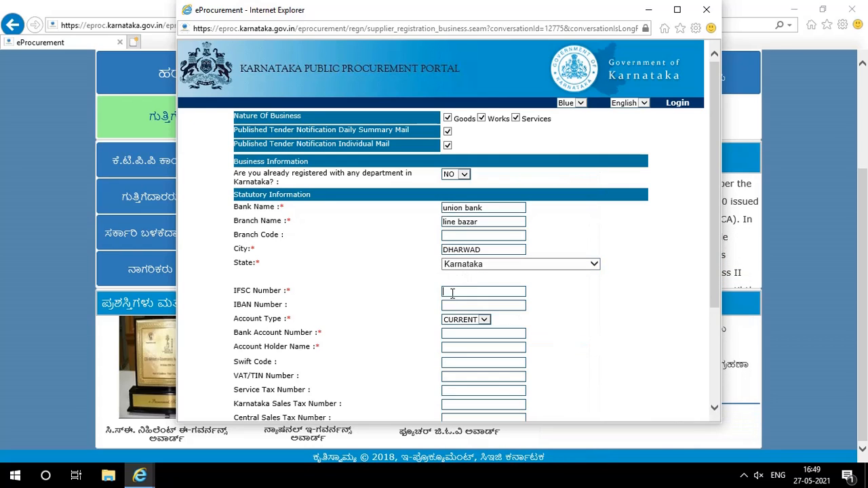
type("u")
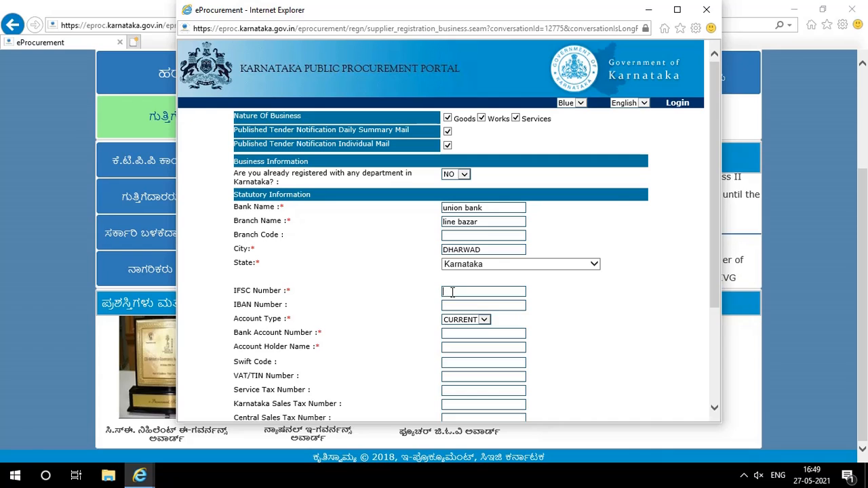
left_click(452, 292)
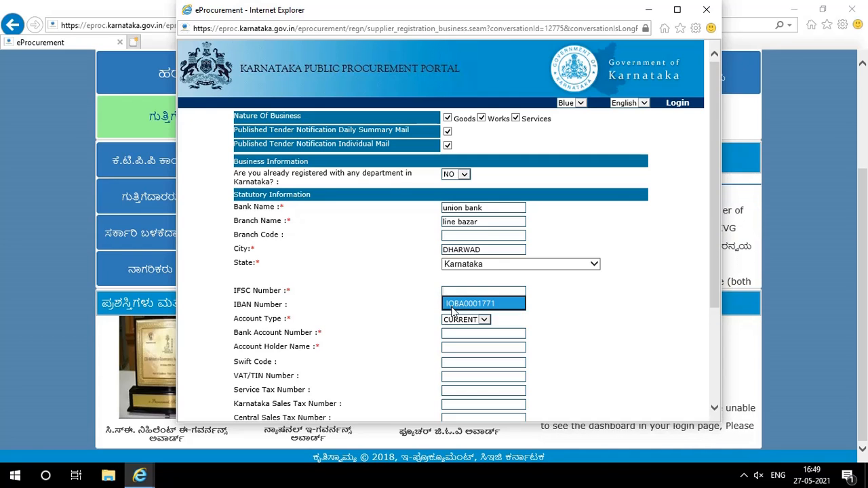
left_click(452, 306)
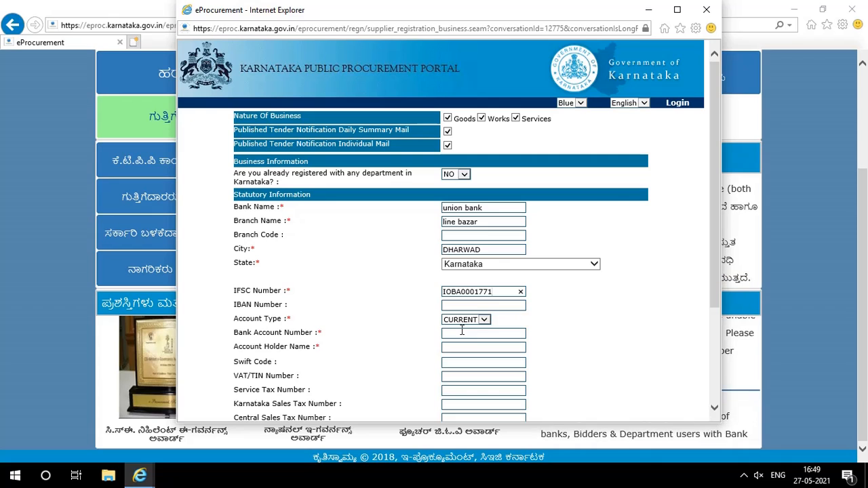
left_click(462, 332)
type("5")
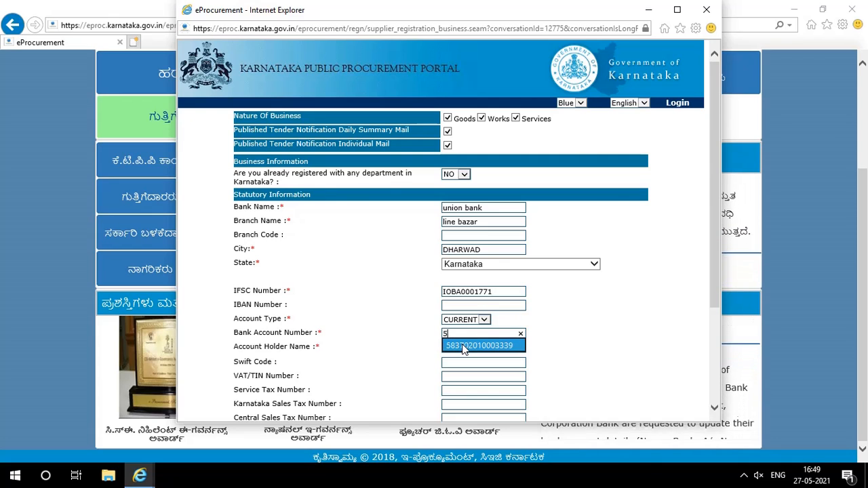
left_click(463, 346)
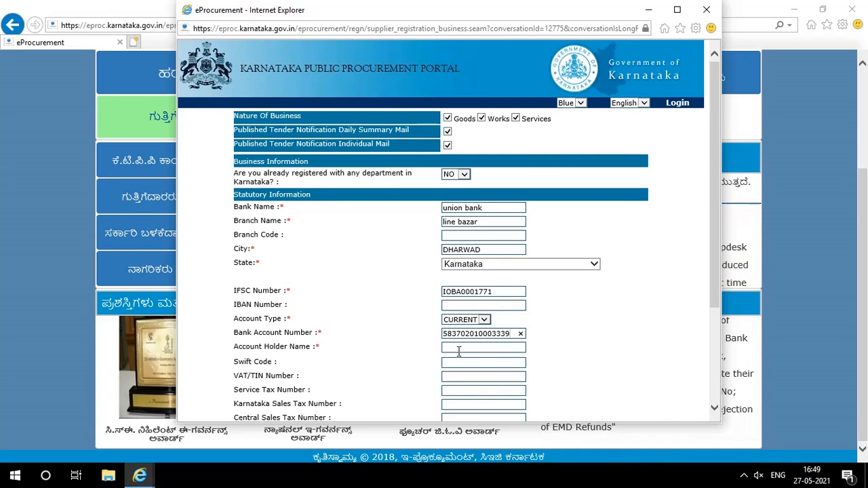
left_click(458, 350)
type("5")
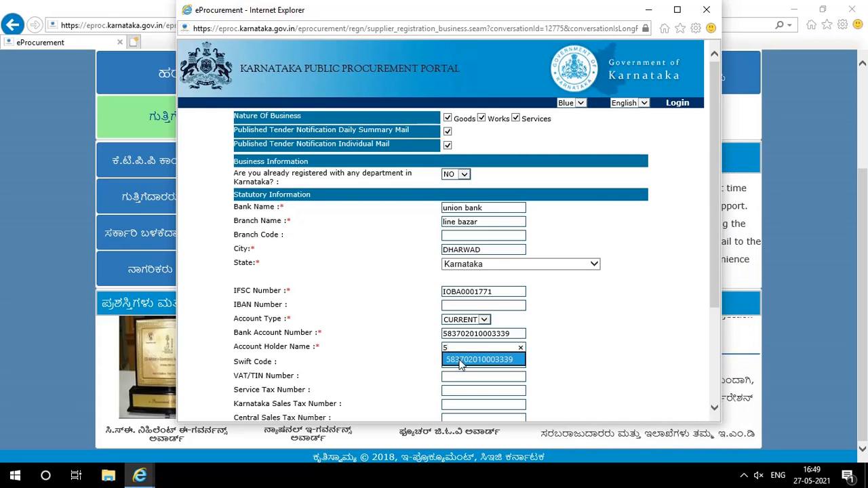
left_click(461, 359)
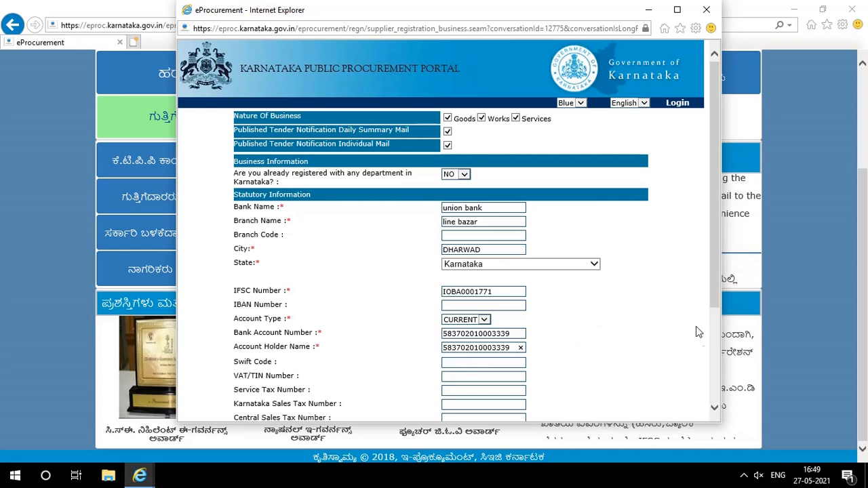
Attach the bank account file for bank account verification, then continue to the registration summary and review it to the end
left_click(718, 373)
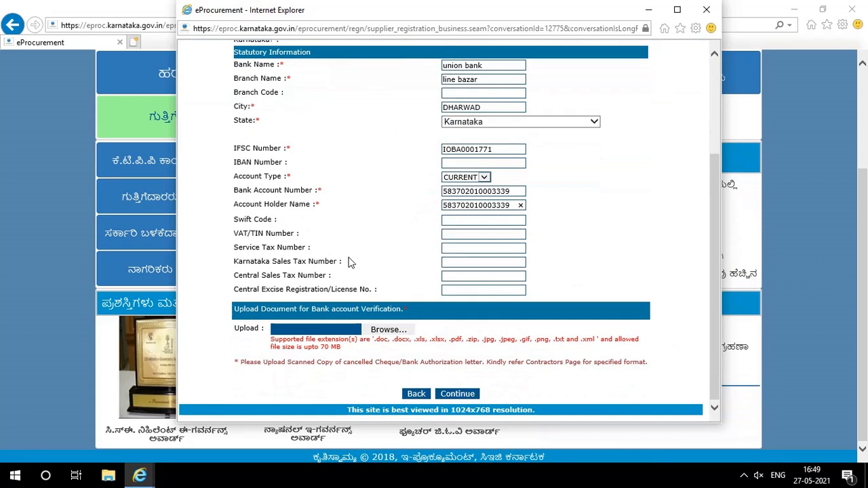
left_click(371, 332)
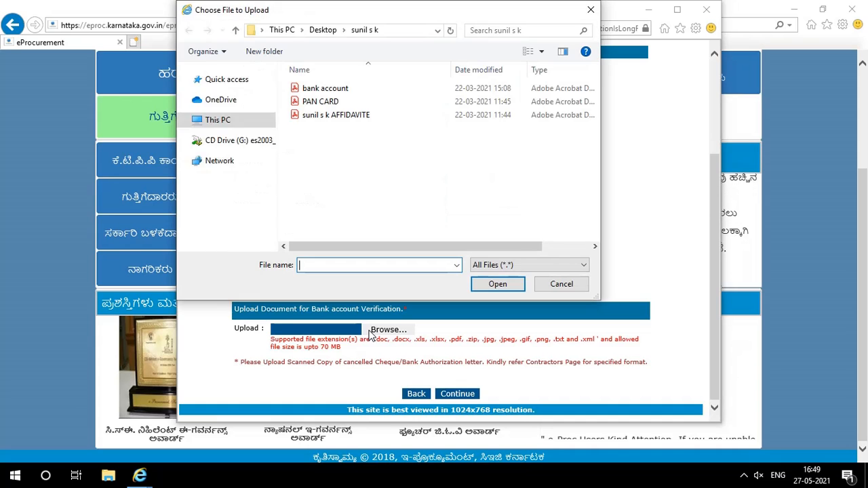
left_click(332, 92)
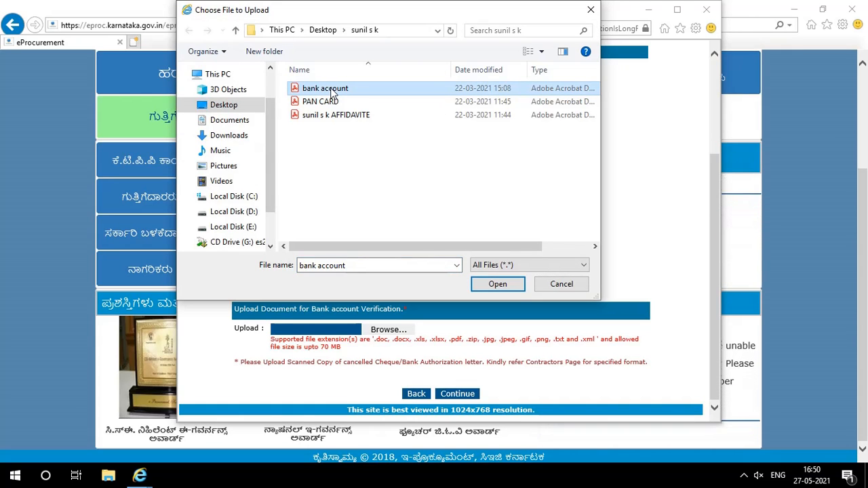
double_click(333, 92)
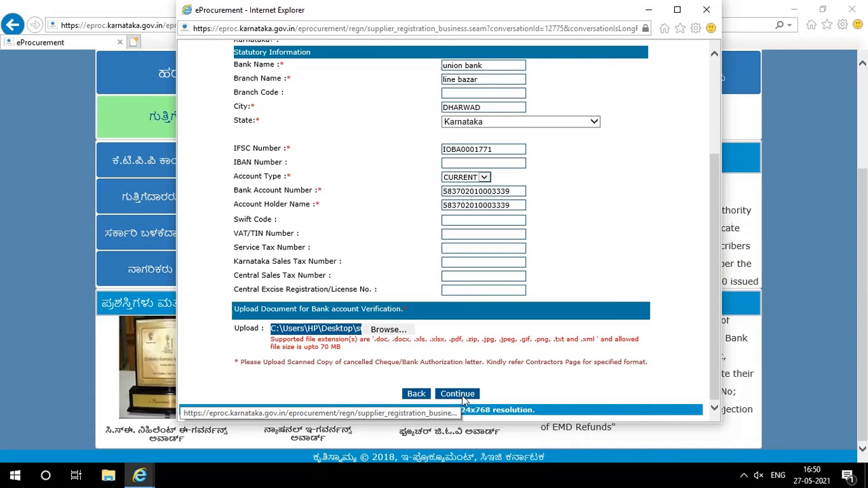
left_click(462, 395)
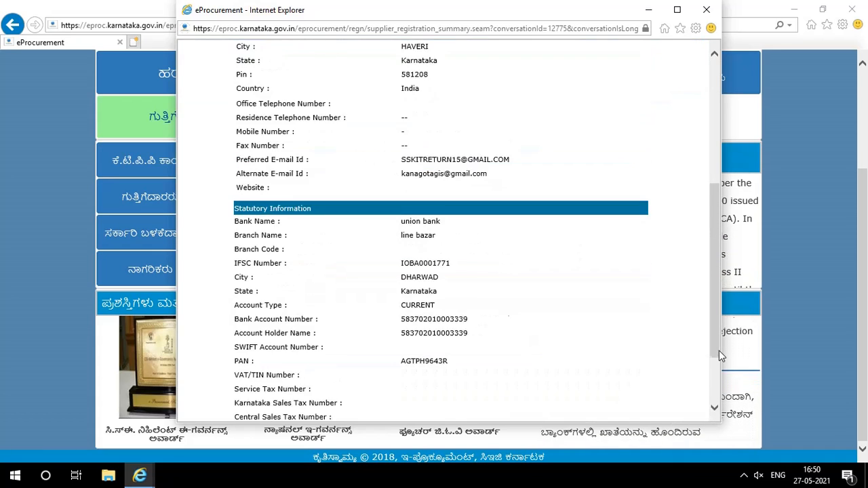
scroll(720, 351, "down", 5)
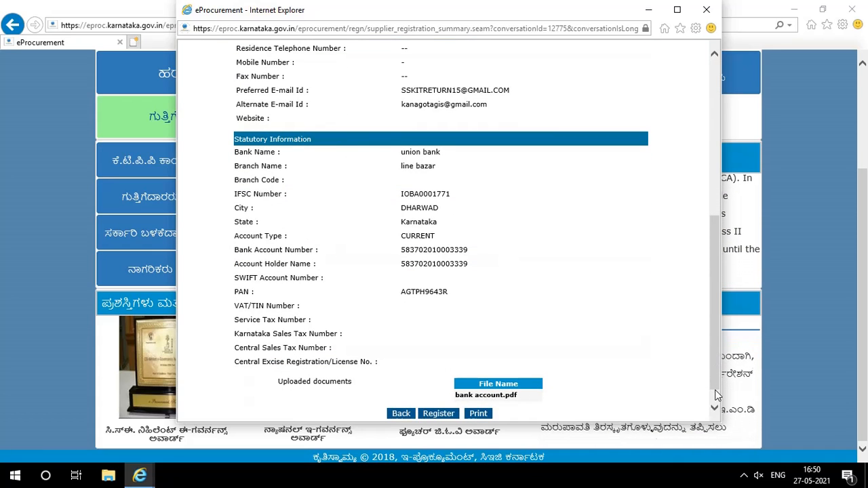
scroll(716, 396, "down", 1)
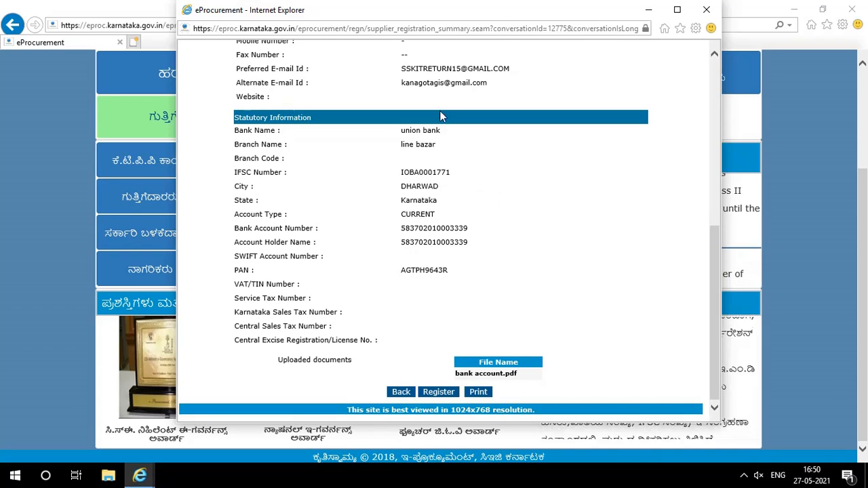